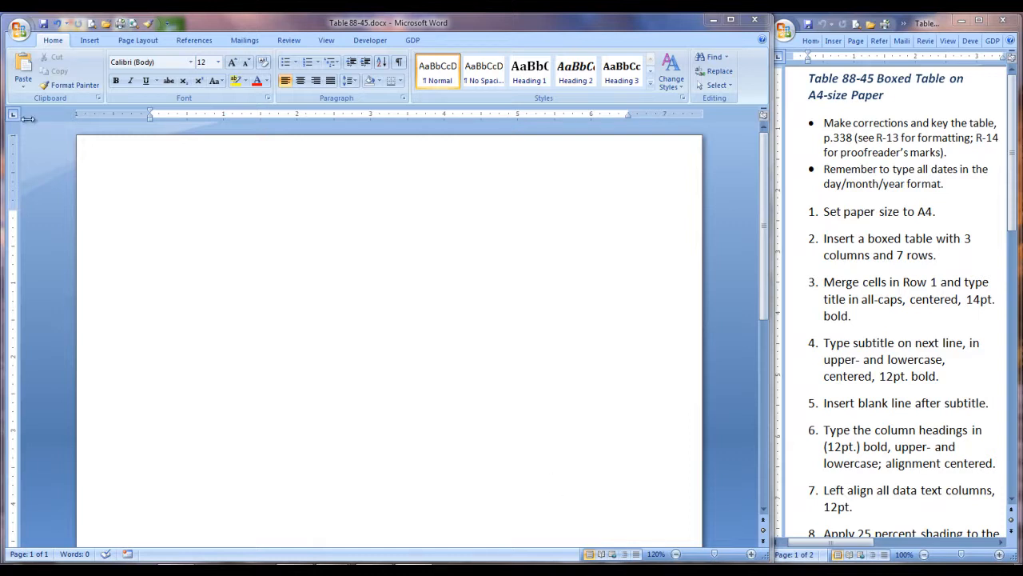
Set the document's paper size to A4 (8.27" x 11.69")
left_click(149, 206)
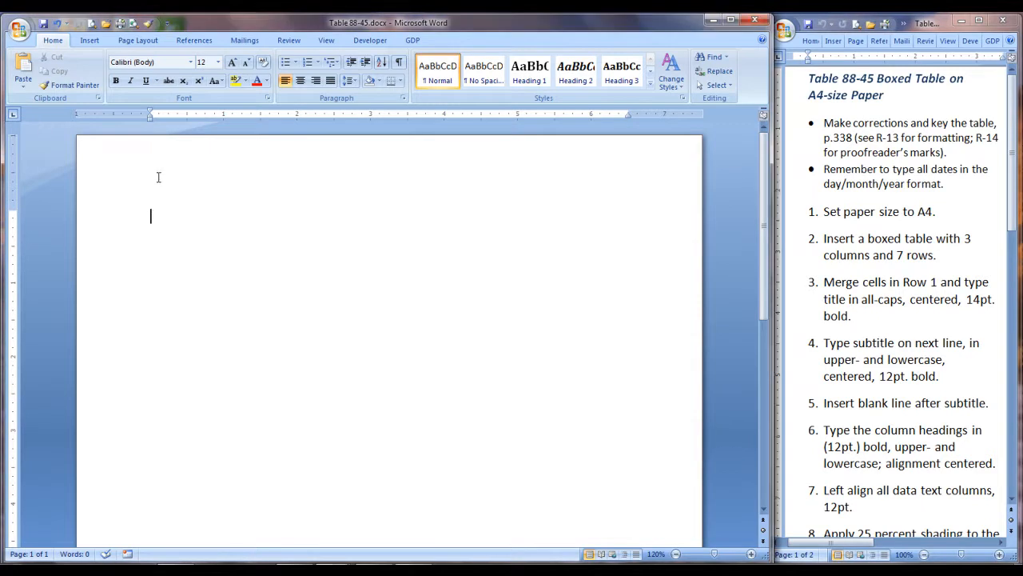
left_click(141, 43)
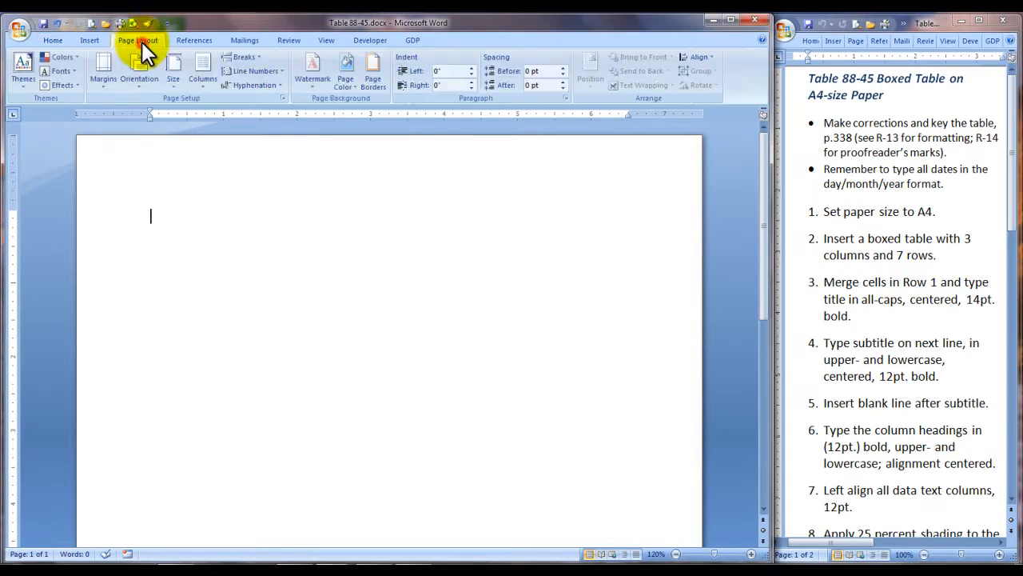
left_click(172, 85)
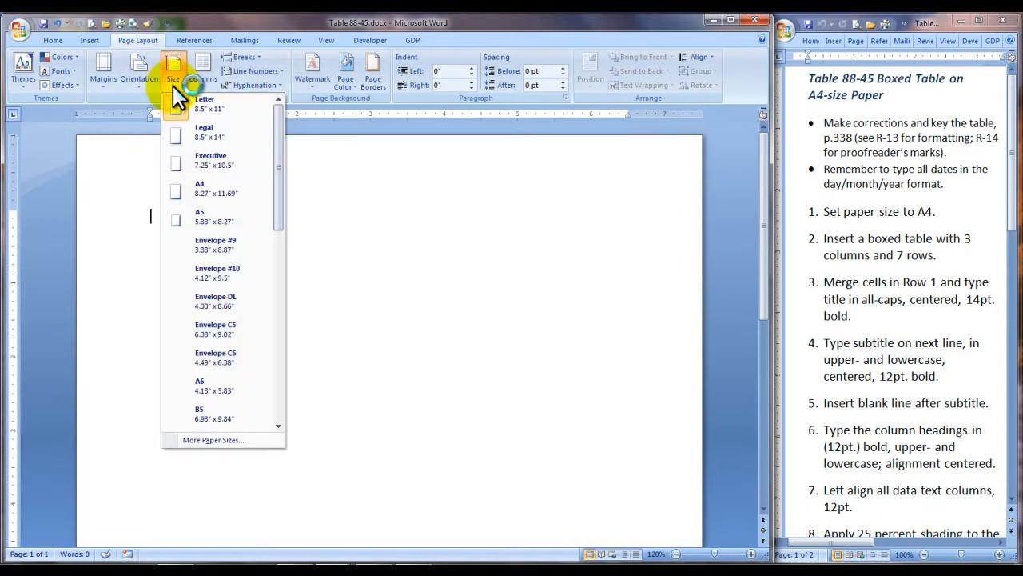
left_click(206, 192)
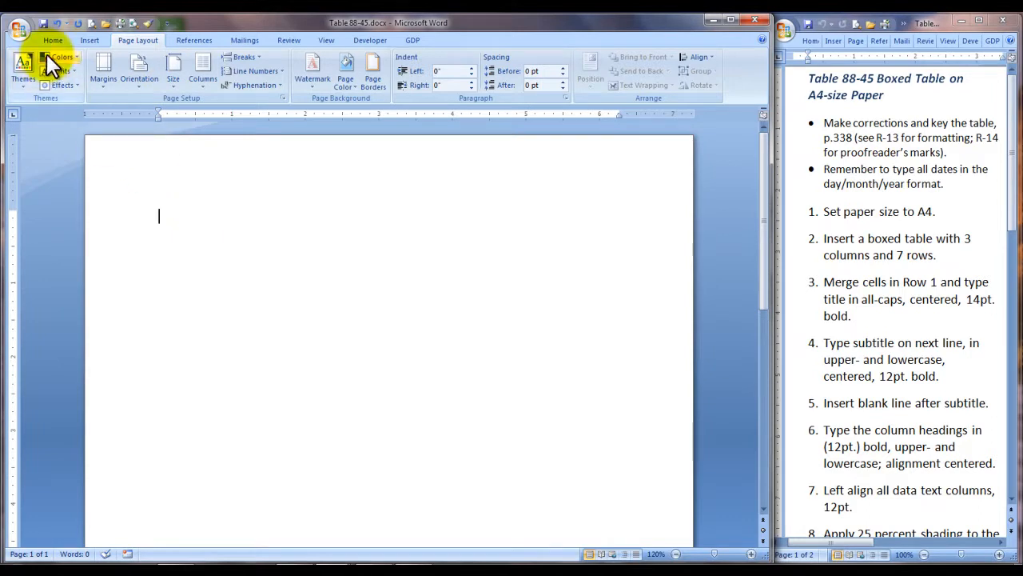
Insert a table with 3 columns and 7 rows at the start of the document
left_click(88, 41)
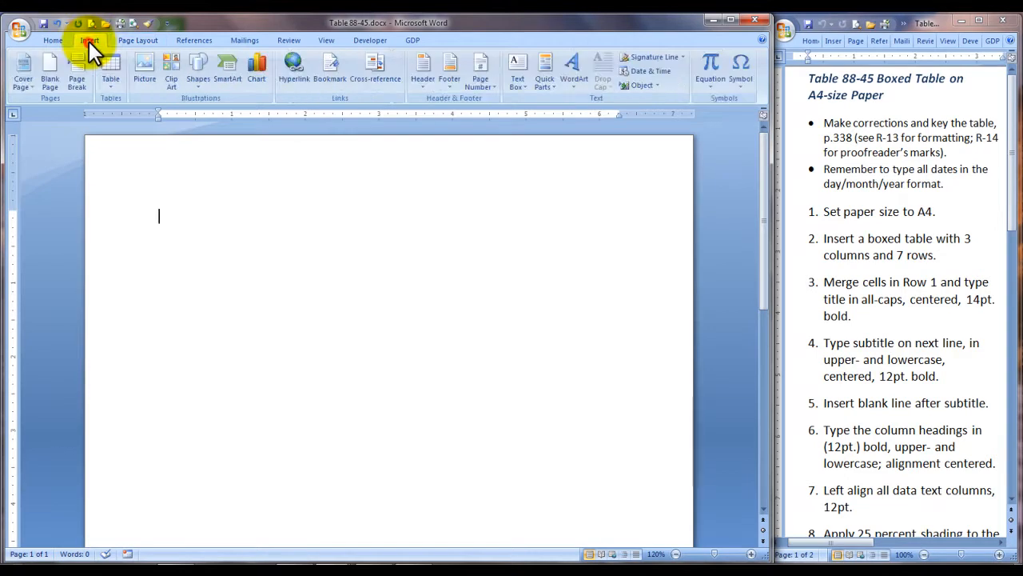
left_click(112, 88)
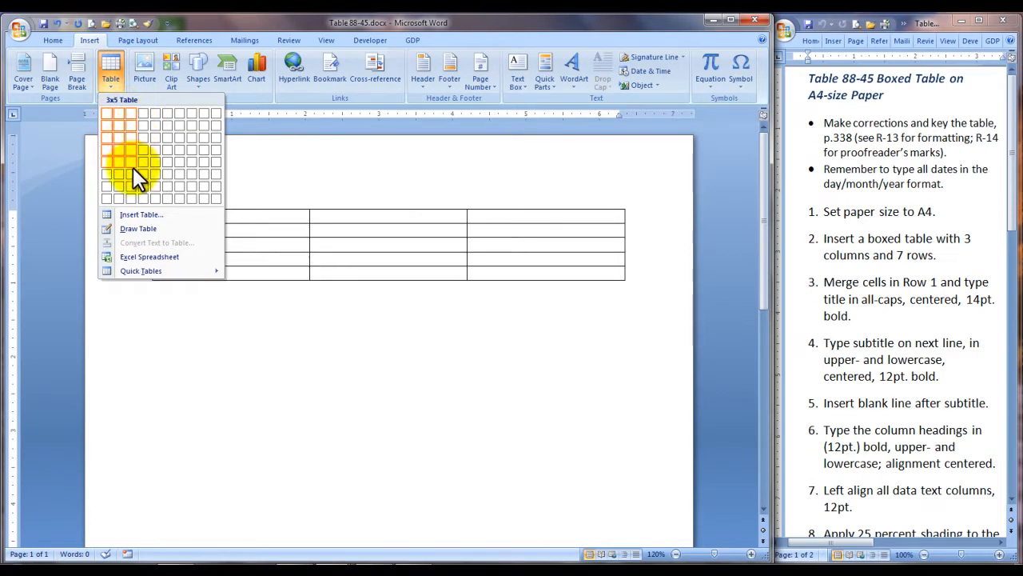
left_click(131, 197)
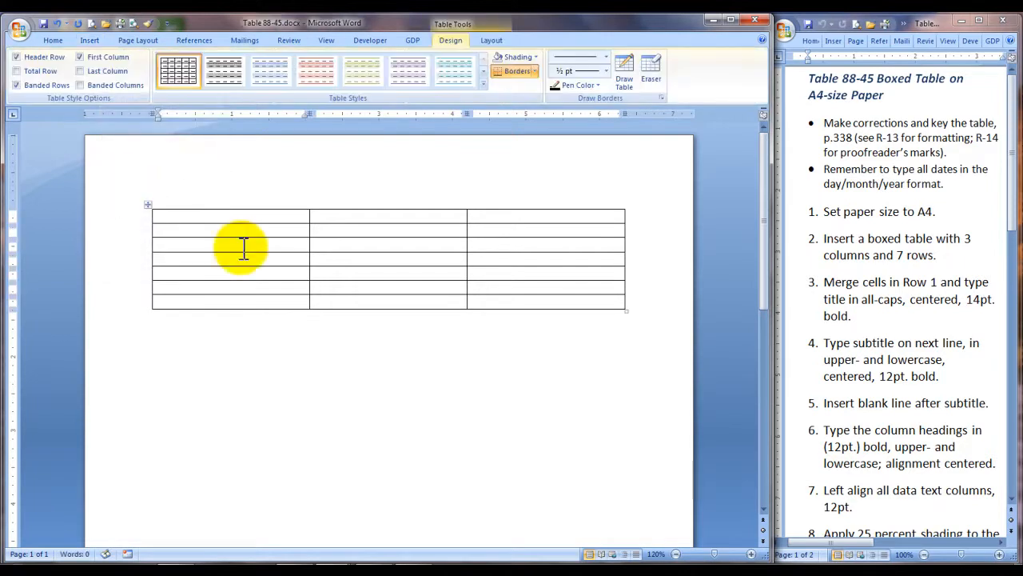
Set the font size of the whole table to 12 points
left_click(148, 206)
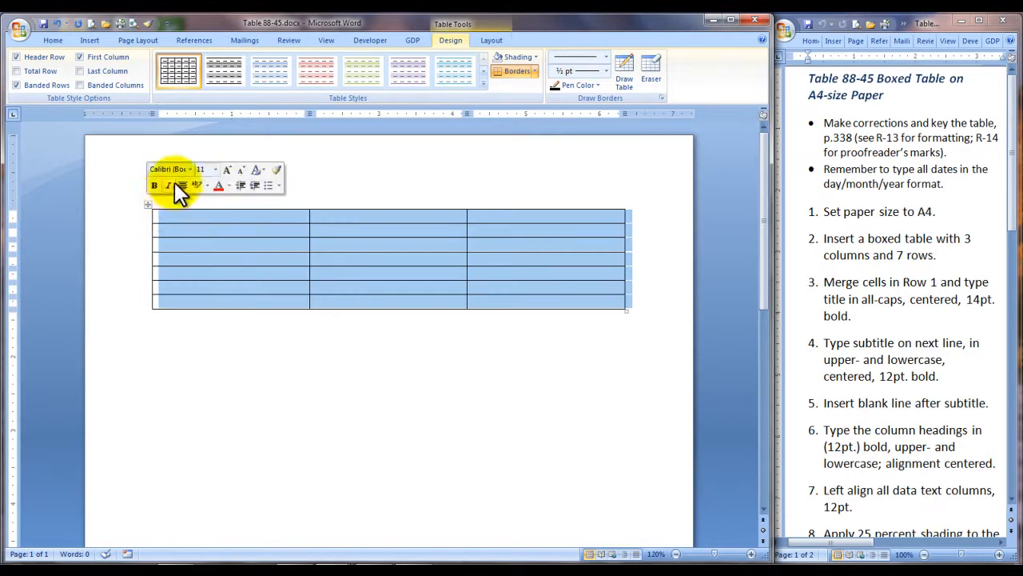
left_click(215, 170)
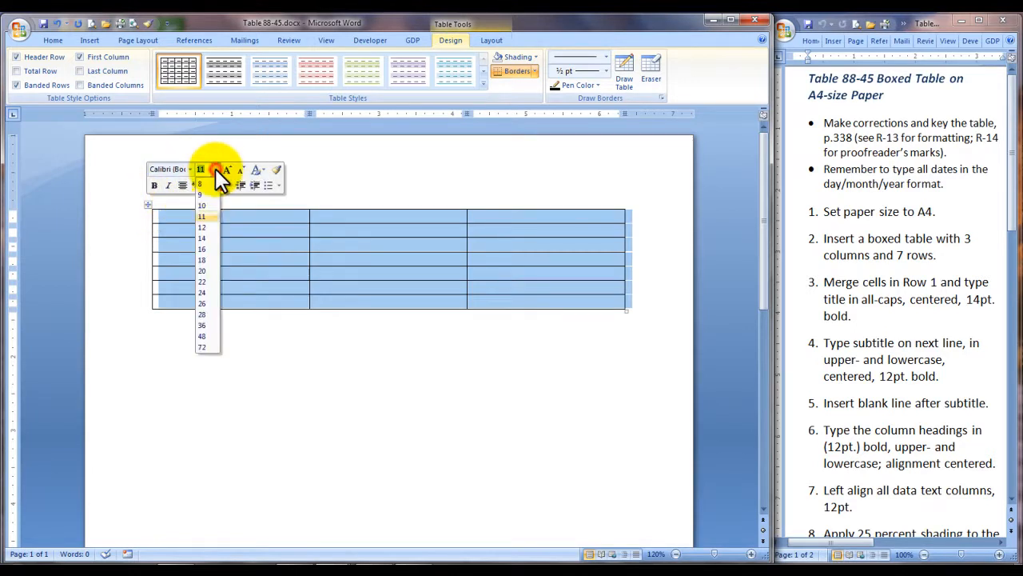
left_click(204, 227)
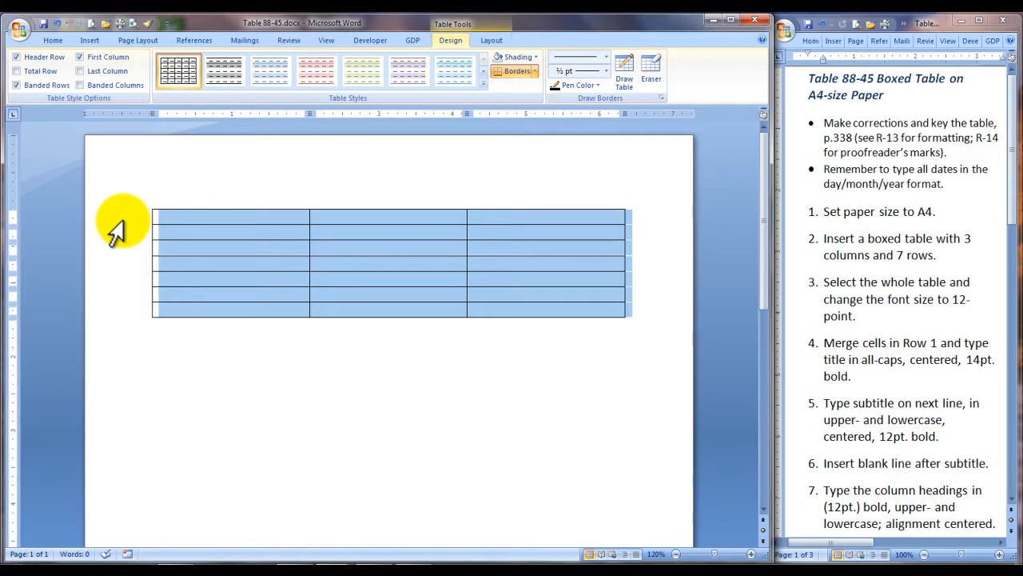
Merge the three cells of the table's first row into one cell
left_click(112, 219)
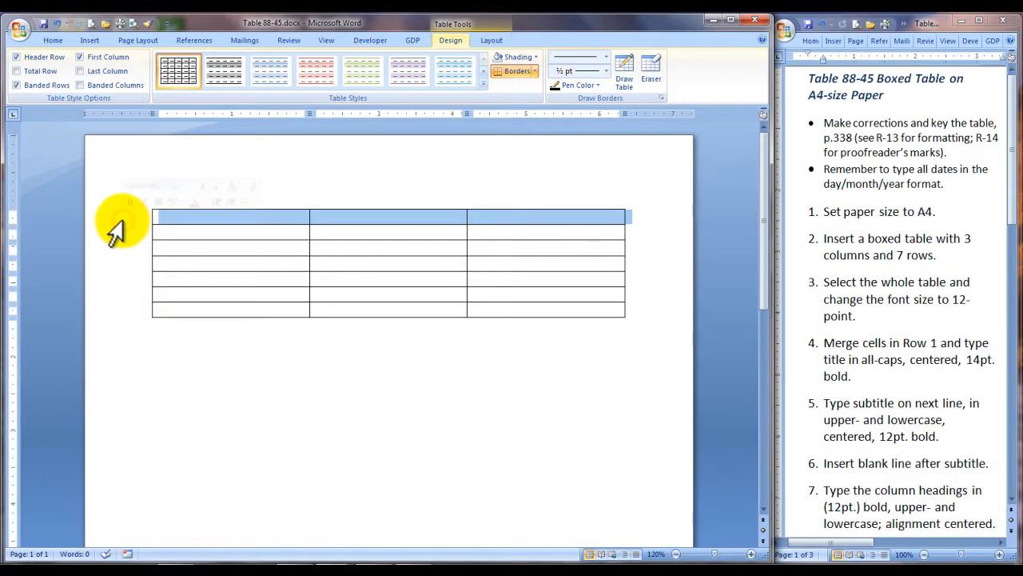
right_click(193, 216)
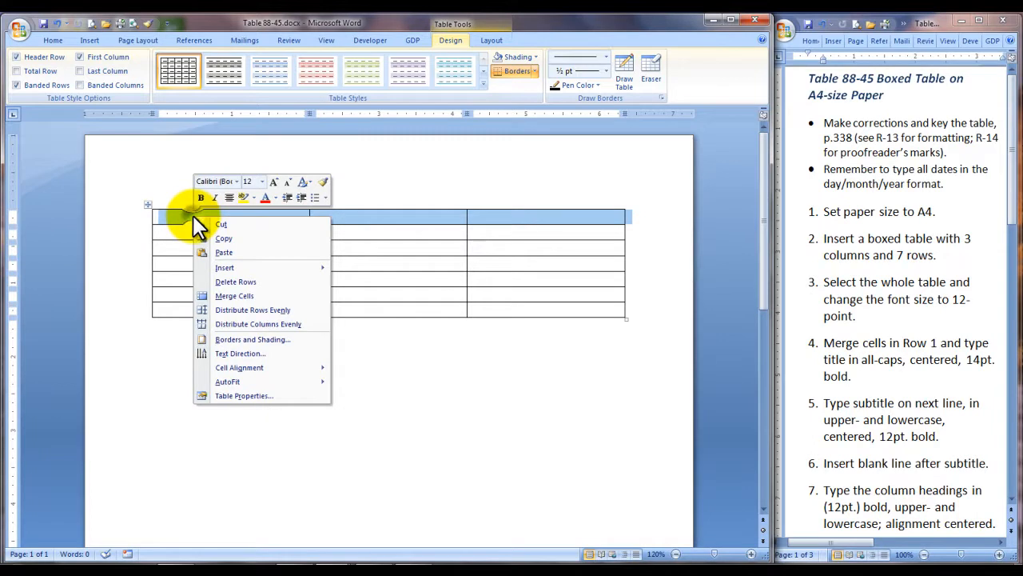
left_click(233, 296)
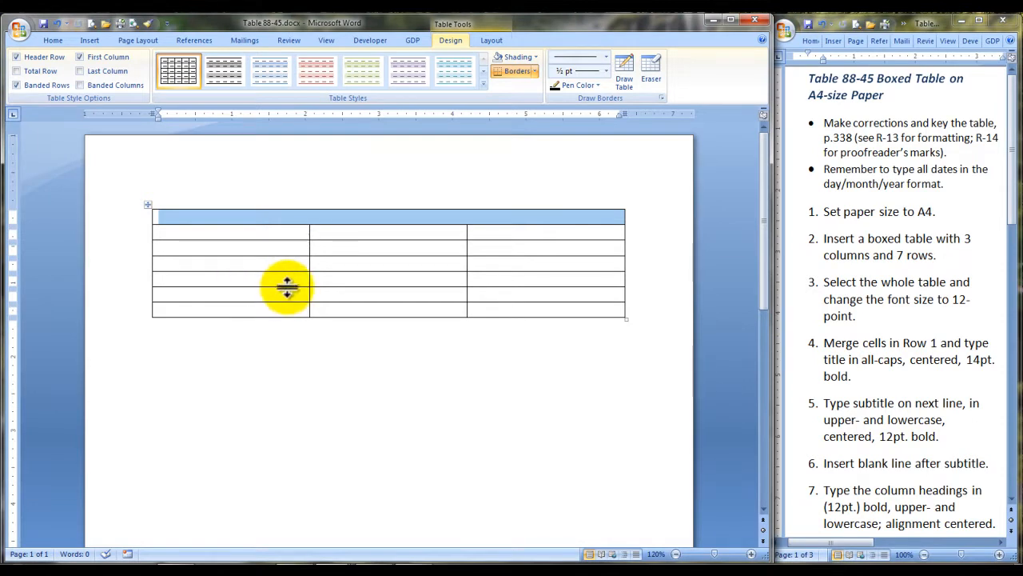
Enter the bold, centered title ROTATION PLAN and subtitle Tech-Group Inc. and Gemey Techtronics in the merged row, followed by a blank line
left_click(203, 220)
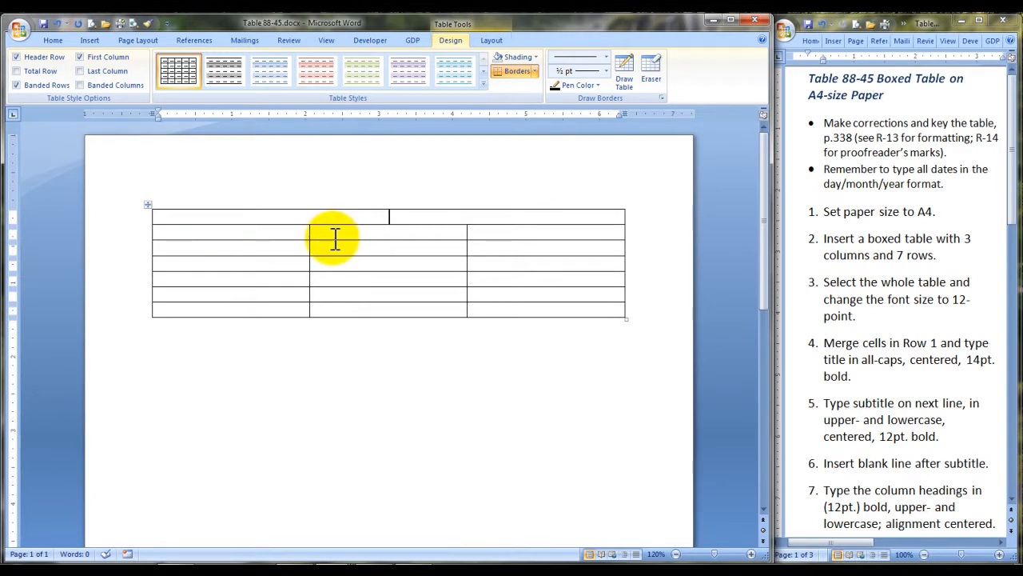
type("ROTATION ")
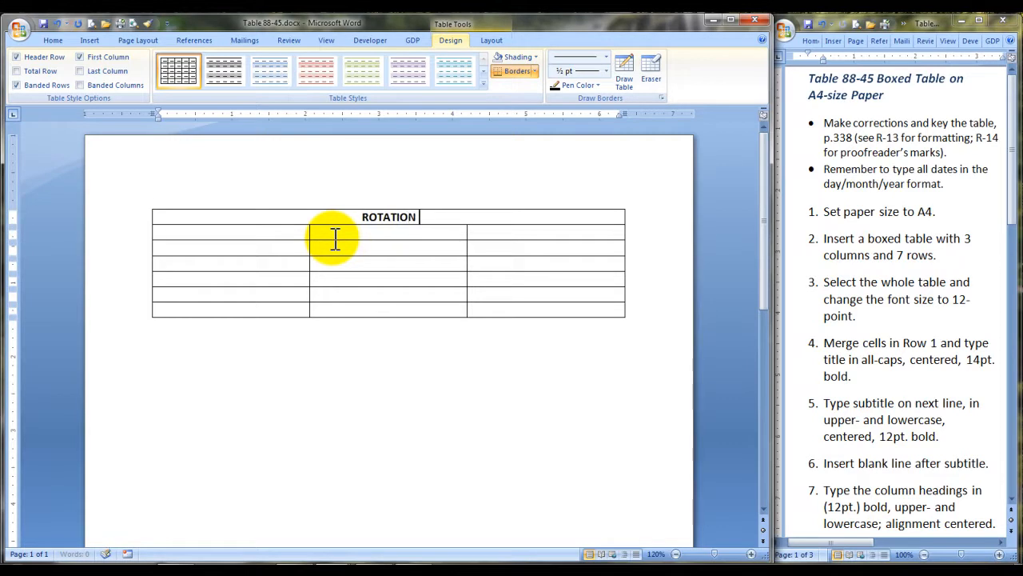
type("PLAN")
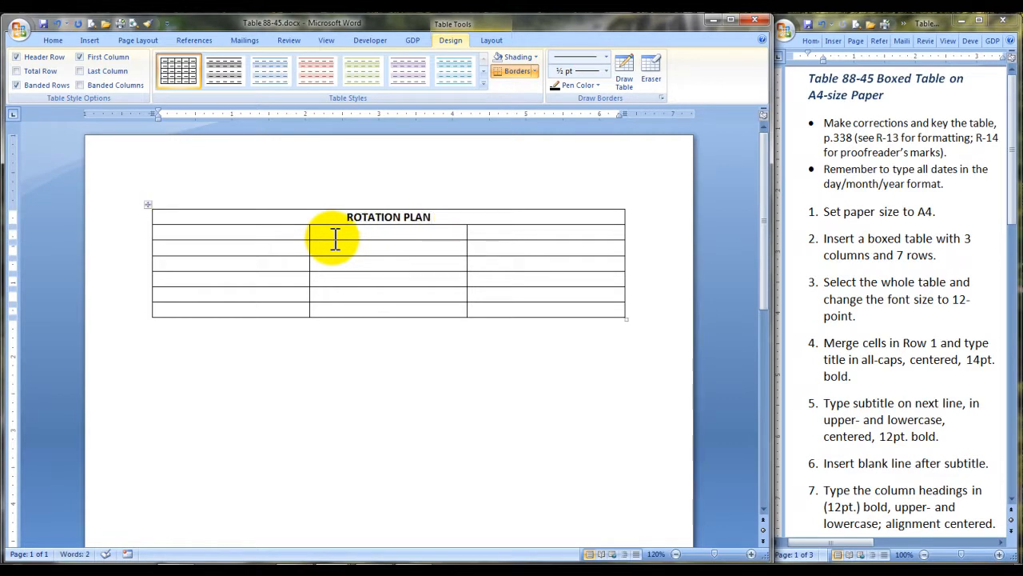
key("Return")
type("Tech-Group Inc. and Gemey Techtronics")
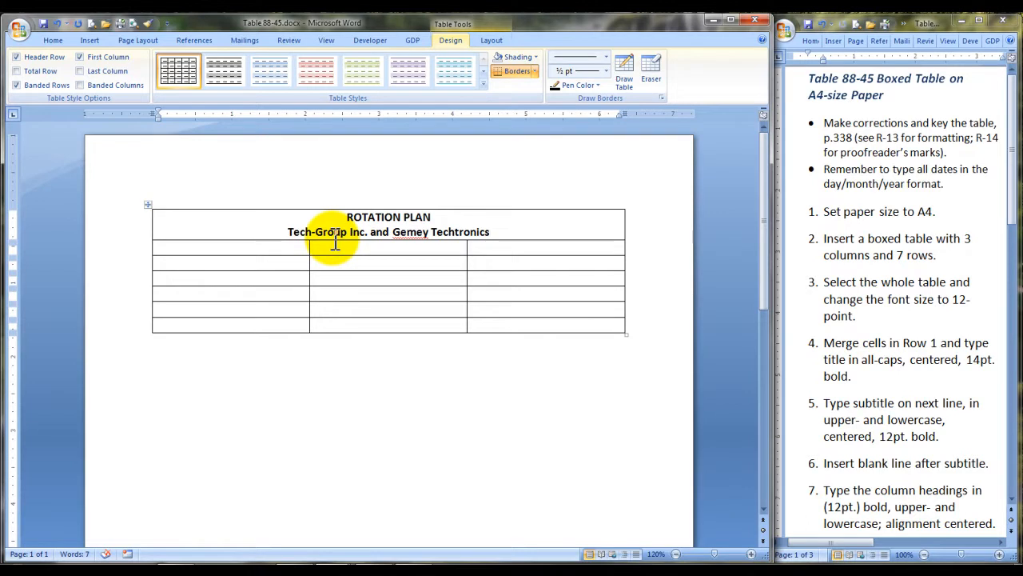
key("Return")
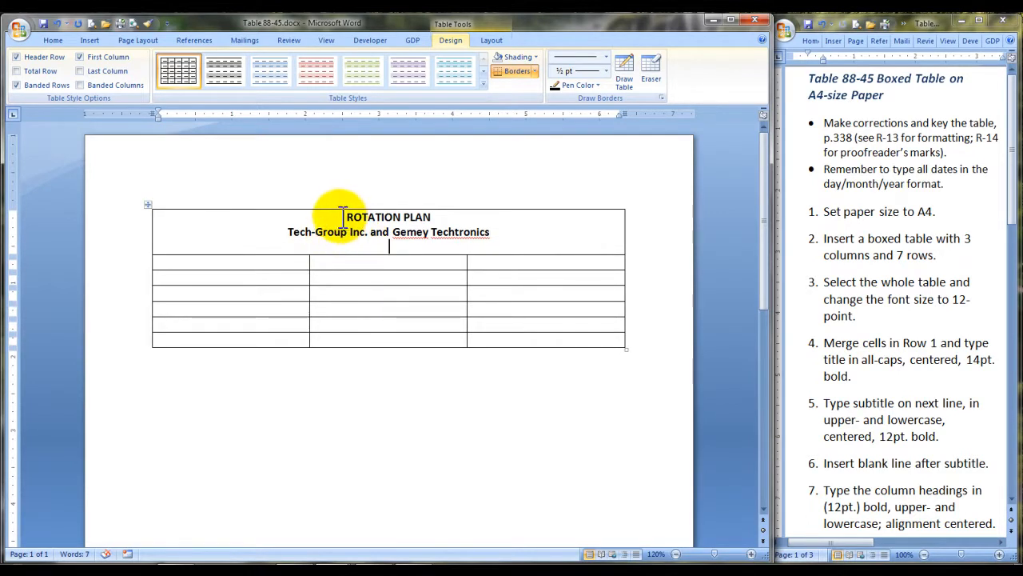
Set the font size of the title ROTATION PLAN to 14 points
left_click_drag(343, 216, 427, 228)
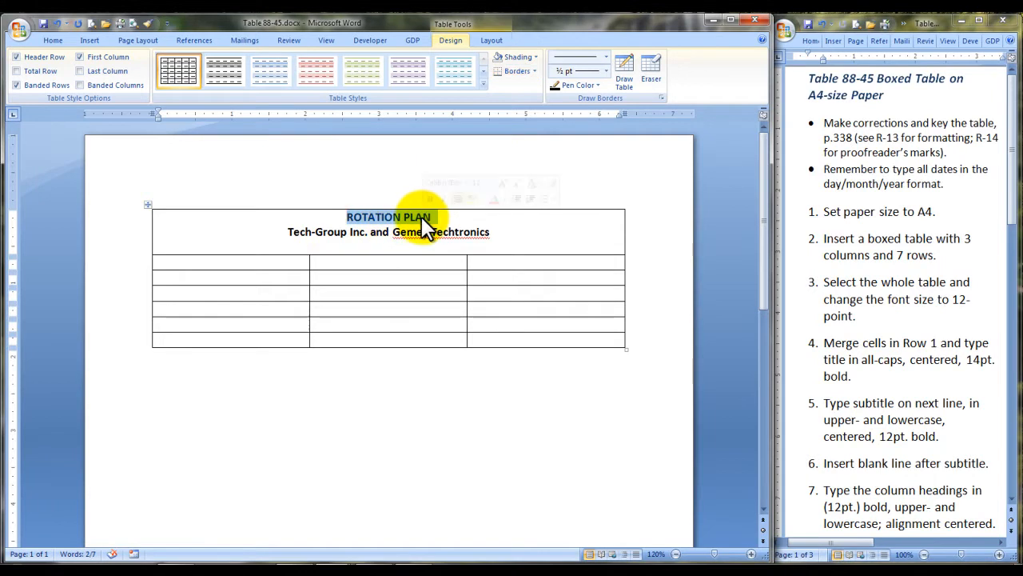
left_click(492, 183)
left_click(480, 247)
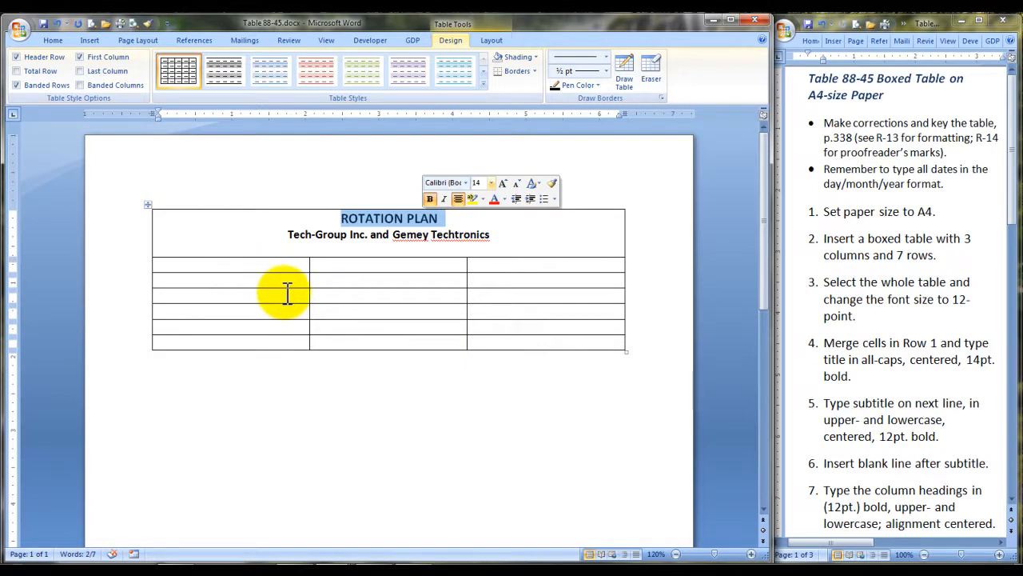
Make the table's second row bold and centered, and enter the column headings Department, Rotation Start Date and Rotation End Date
left_click(131, 270)
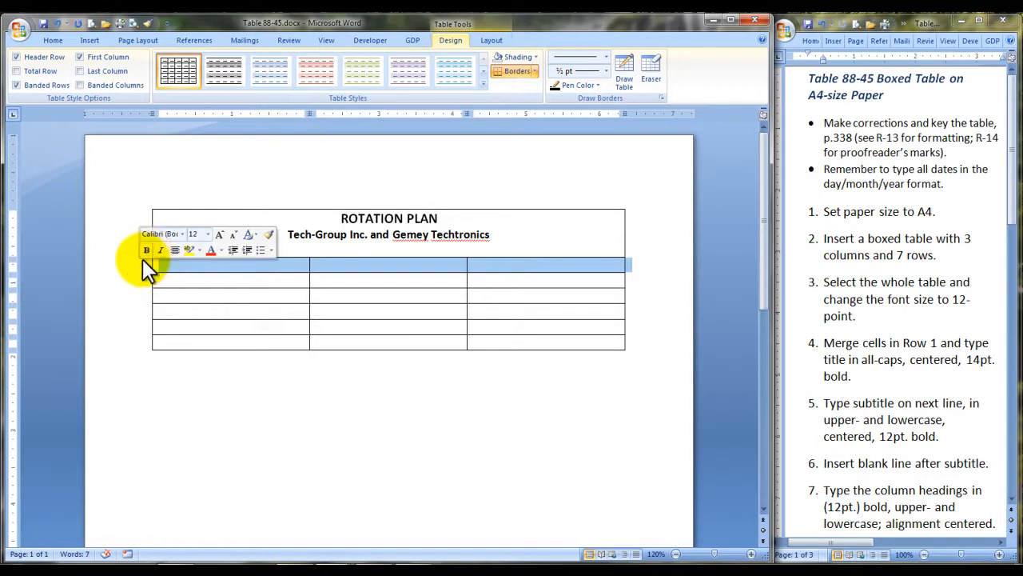
left_click(147, 251)
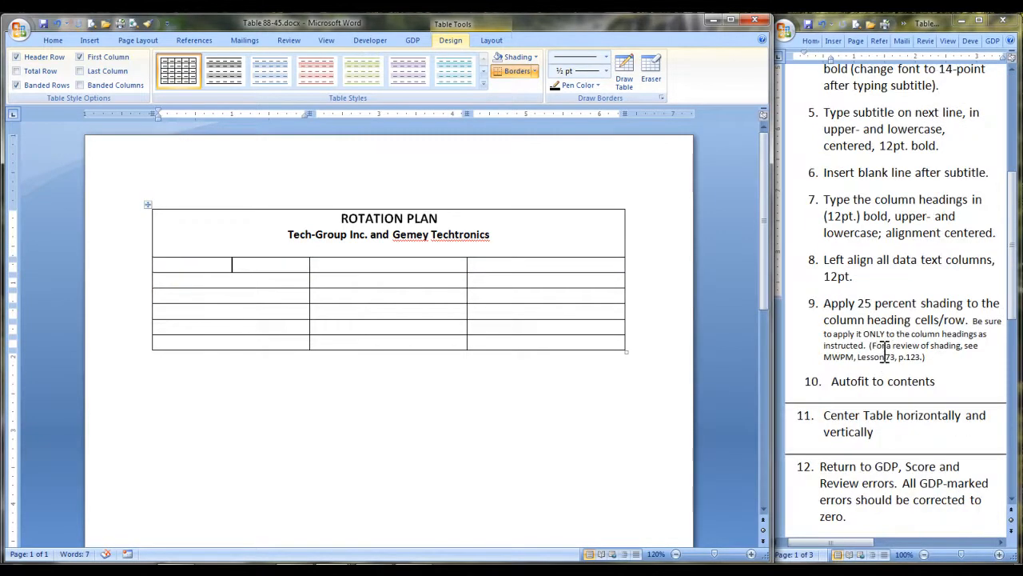
type("Department")
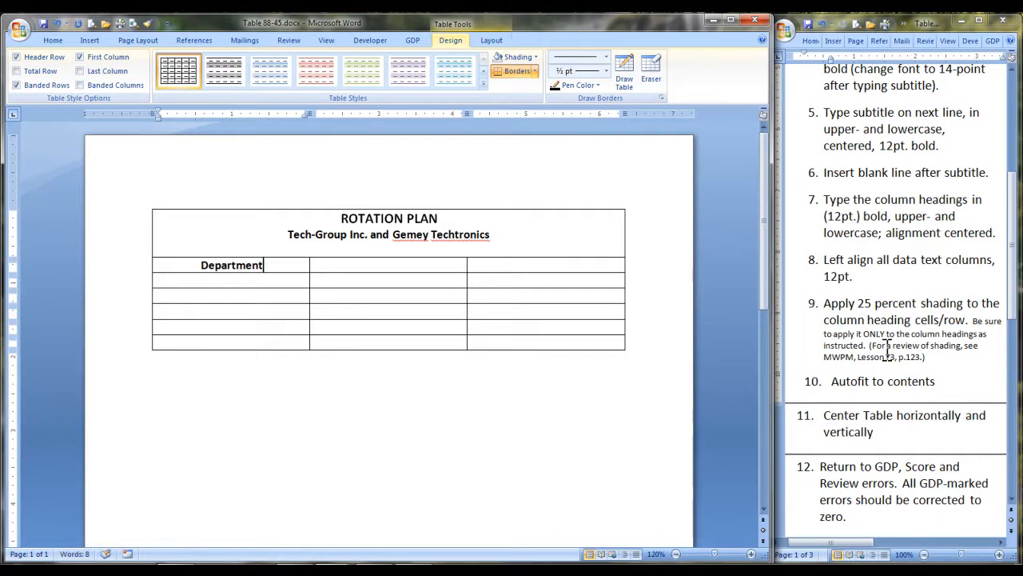
key("Tab")
type("Rotation Start Date")
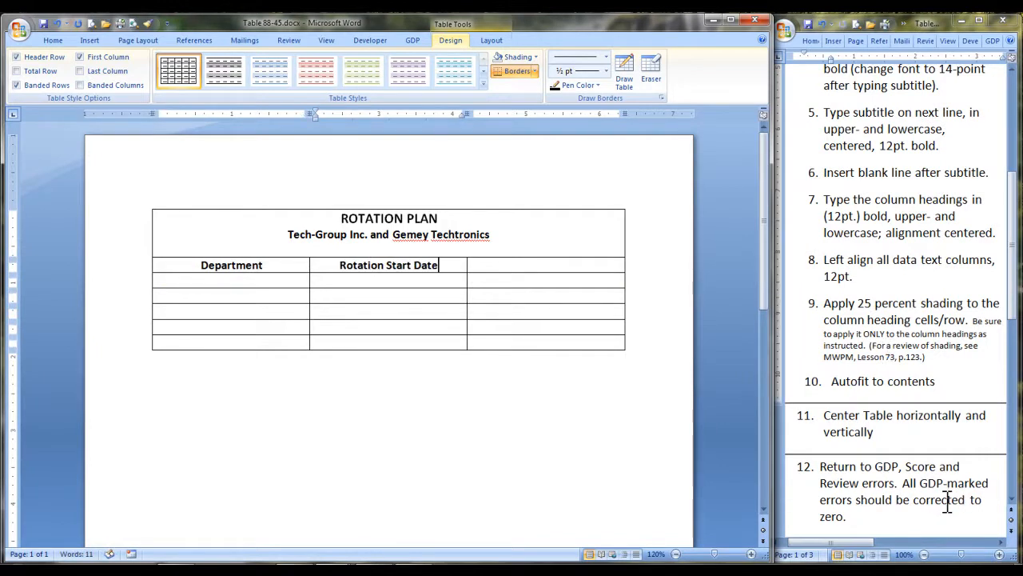
key("Tab")
type("Rotation End Date")
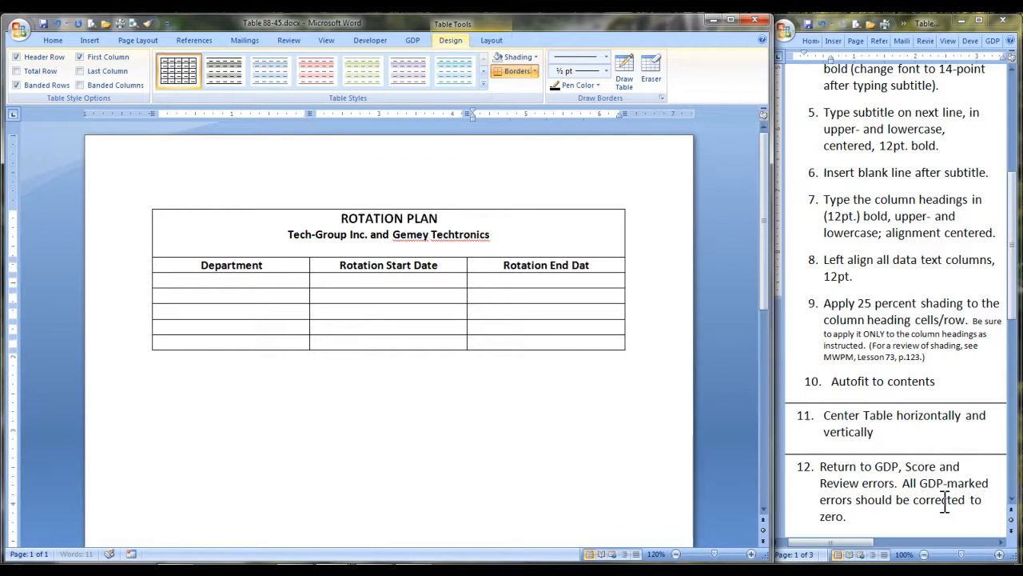
Fill the five data rows from Raw Materials, 3 July 2010, 11 August 2010 through Testing and Evaluation, 18 December 2010, 2 February 2010
scroll(944, 505, "down", 2)
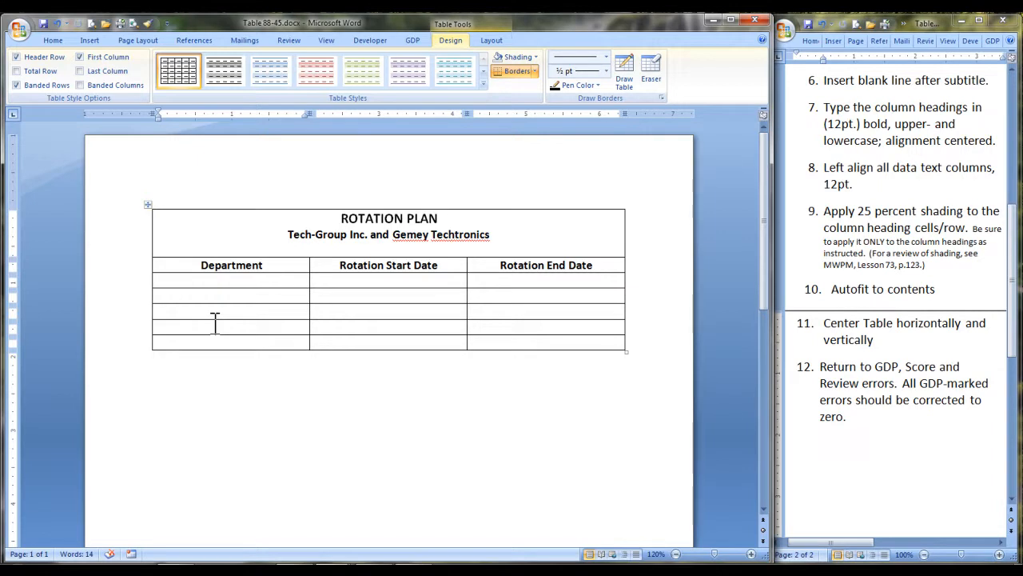
type("Raw Materials")
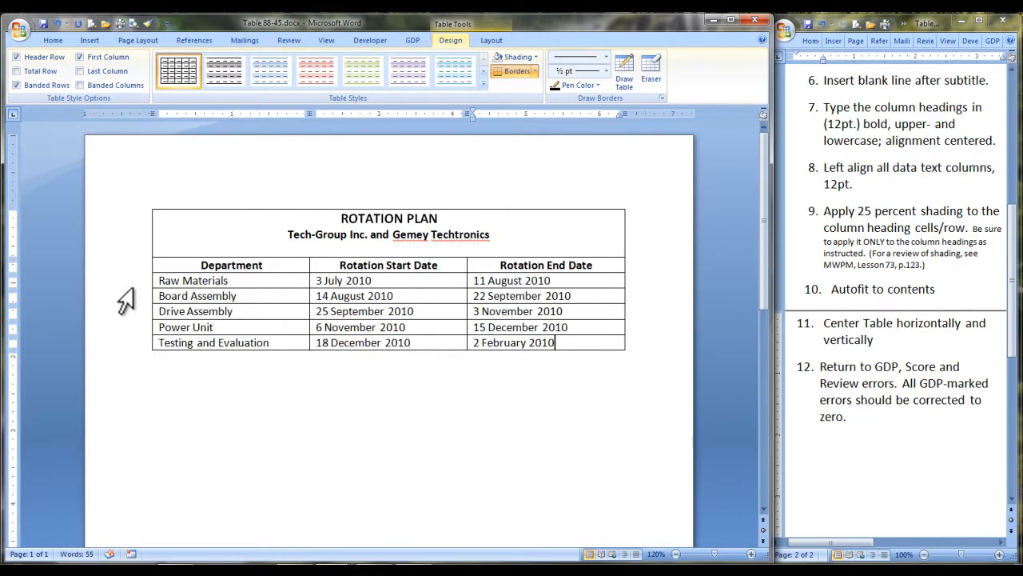
left_click(161, 346)
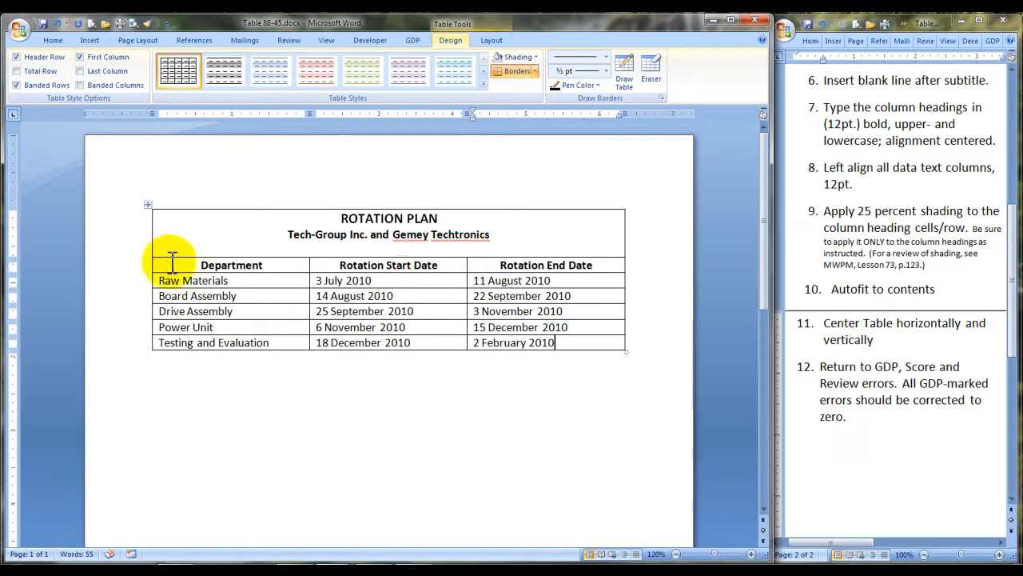
Shade the column heading row with the theme color White, Background 1, Darker 25%
left_click(123, 265)
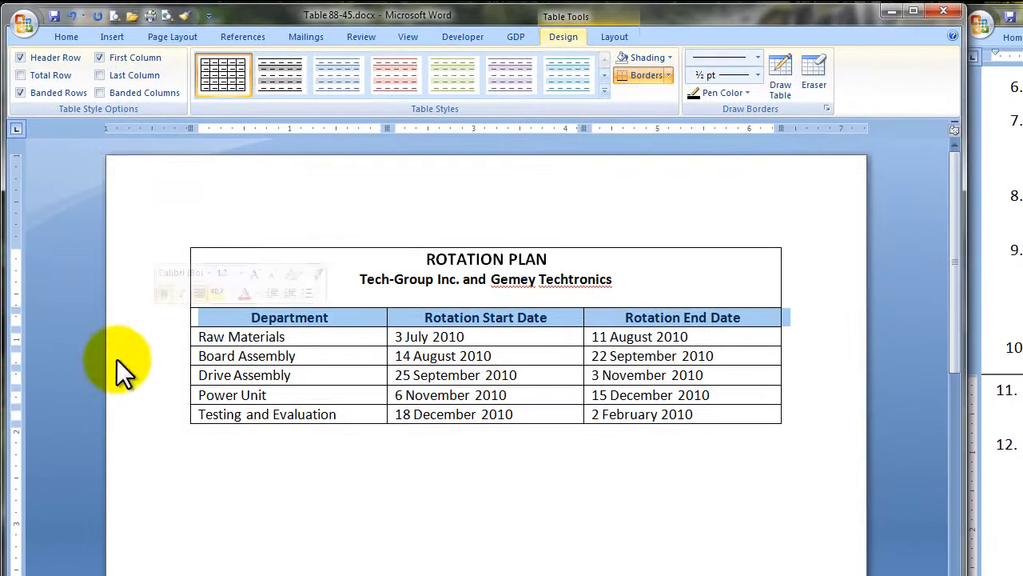
left_click(670, 57)
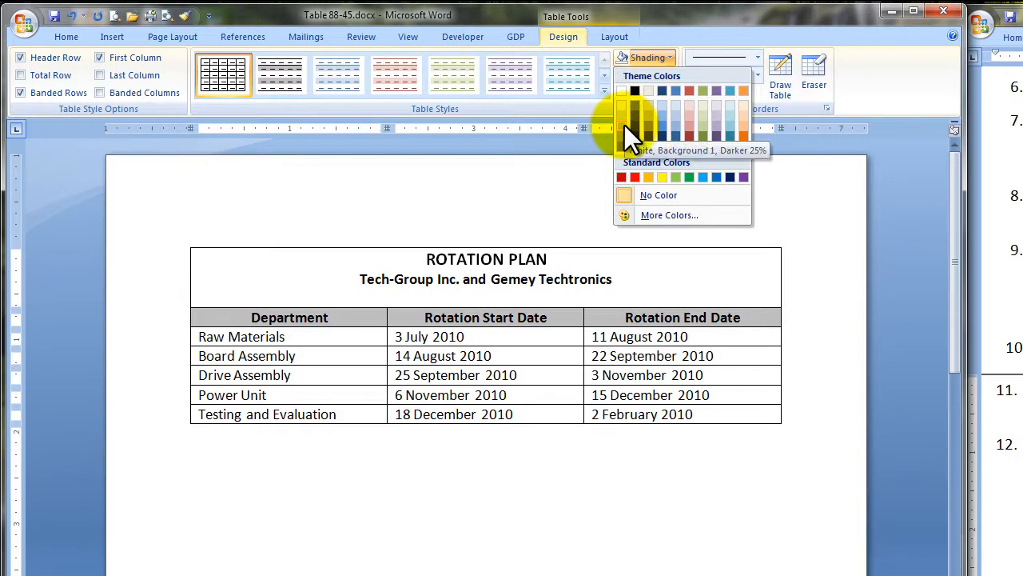
left_click(624, 125)
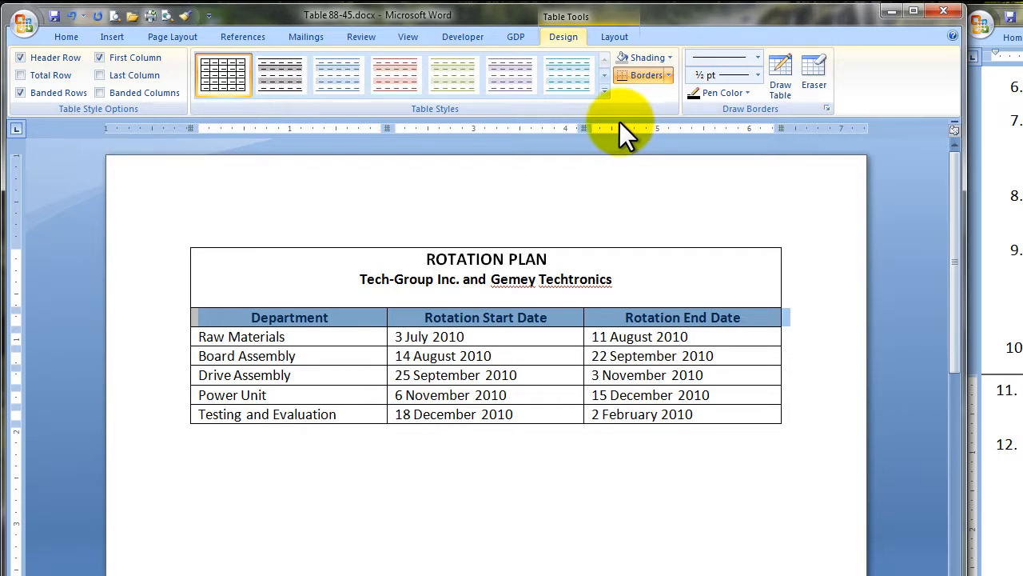
AutoFit the table's columns to their contents
left_click(469, 375)
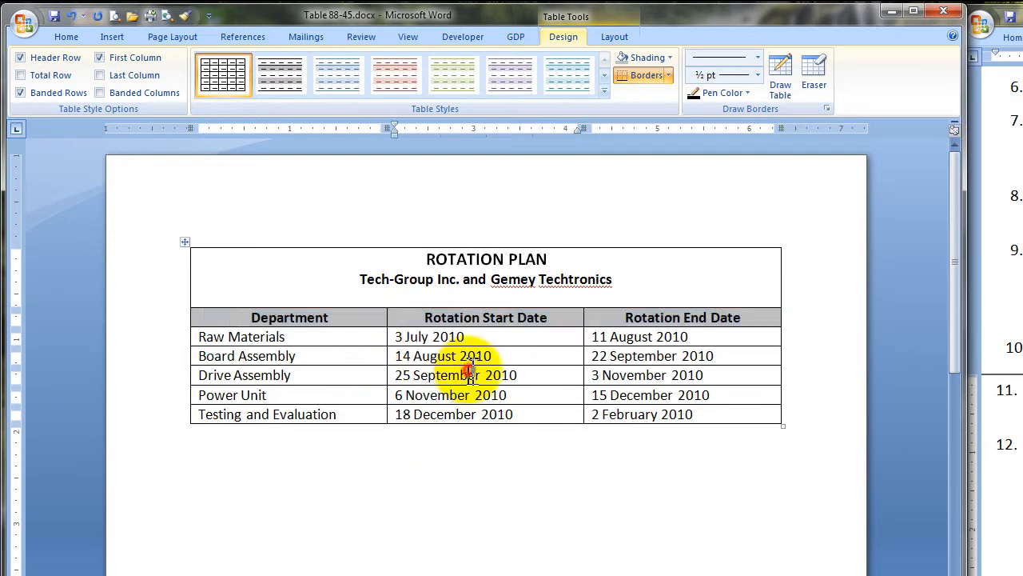
right_click(513, 357)
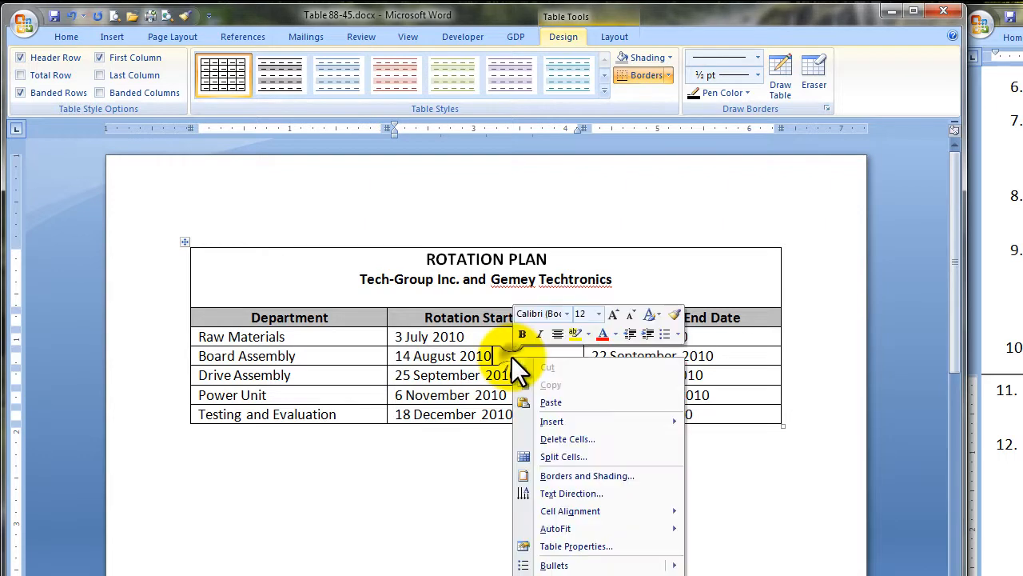
mouse_move(597, 532)
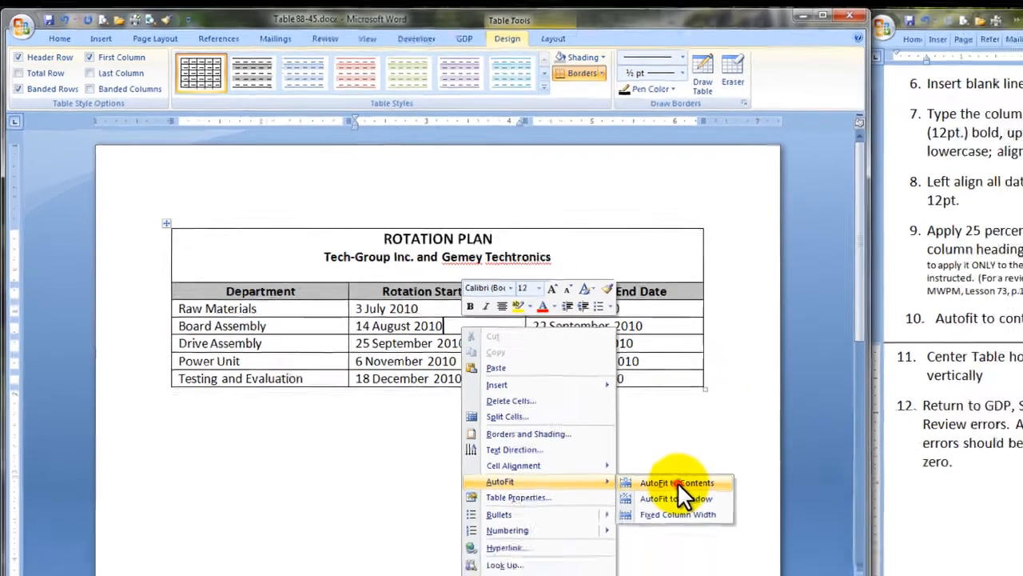
left_click(677, 483)
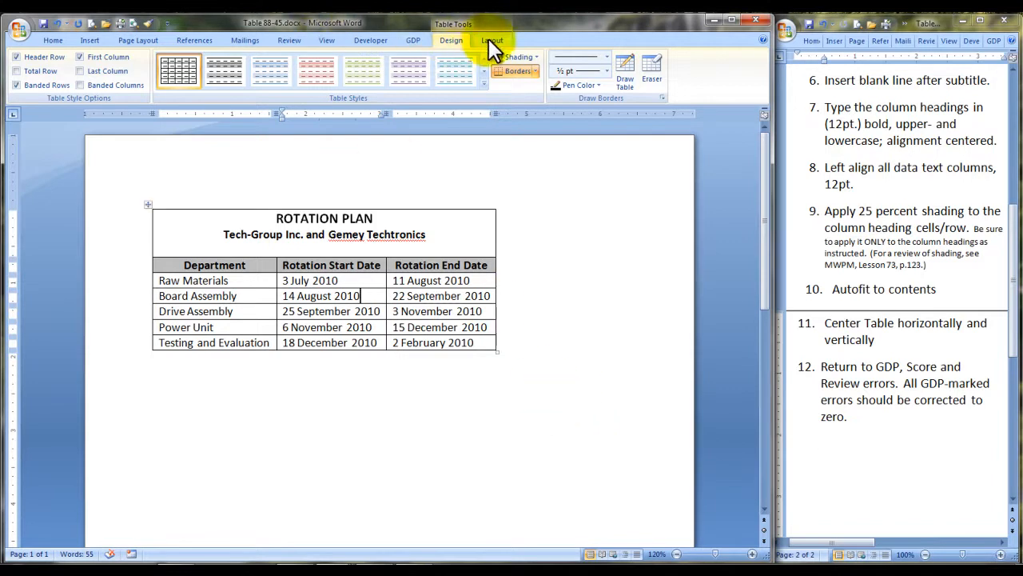
Center the whole Rotation Plan table horizontally on the page through its table properties
left_click(150, 204)
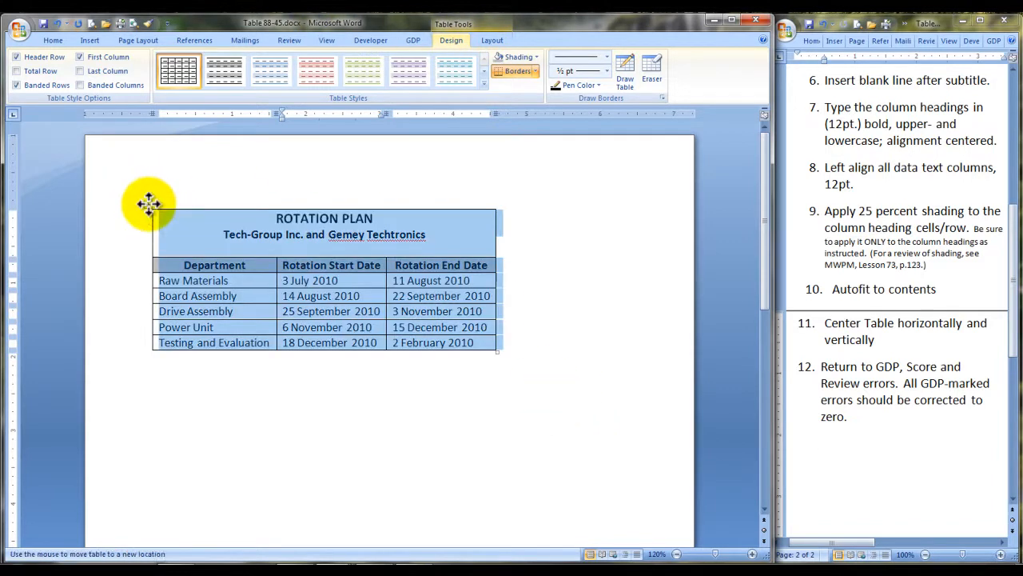
left_click(492, 41)
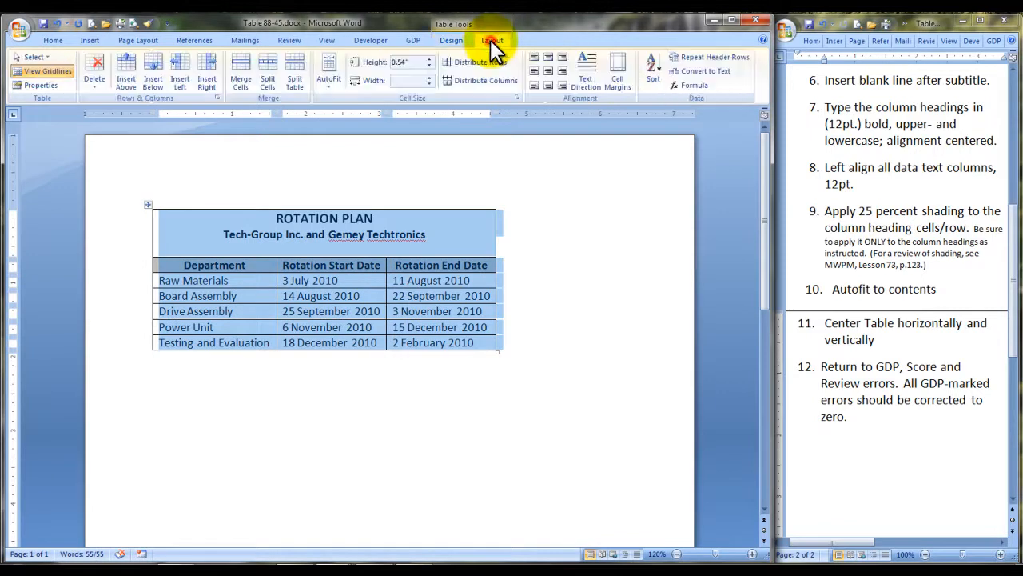
left_click(44, 85)
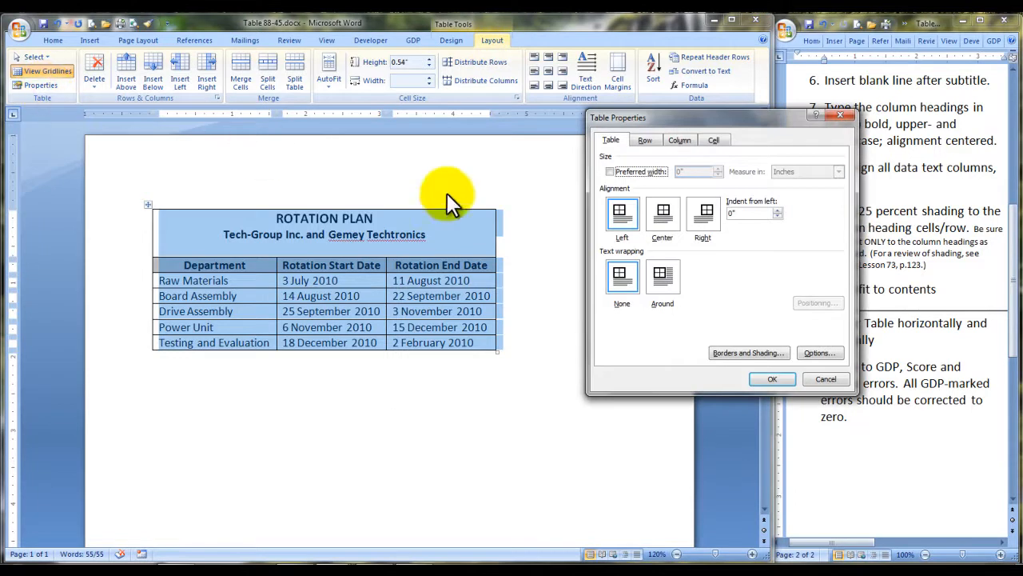
left_click_drag(741, 117, 514, 125)
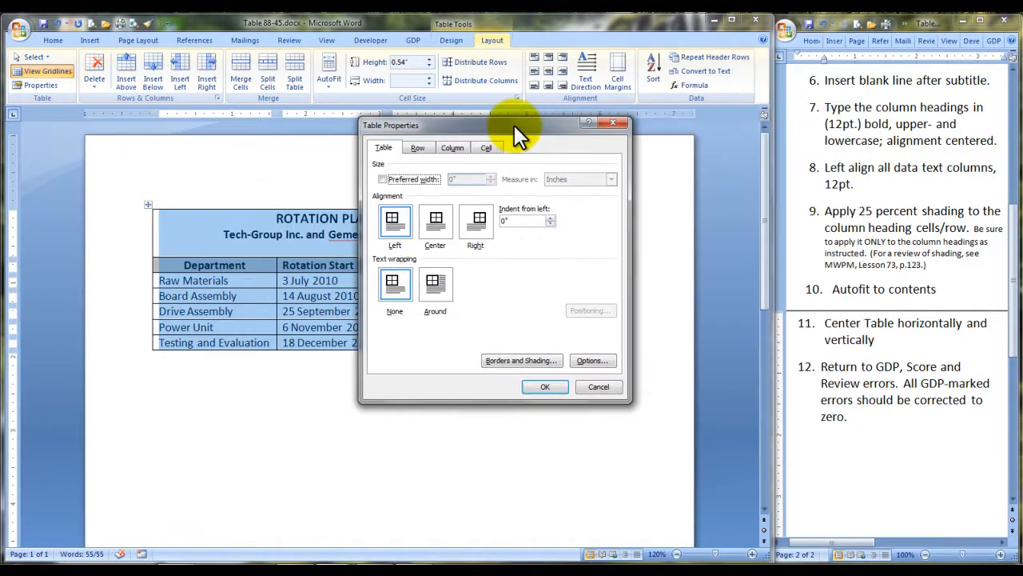
left_click(438, 221)
left_click(539, 386)
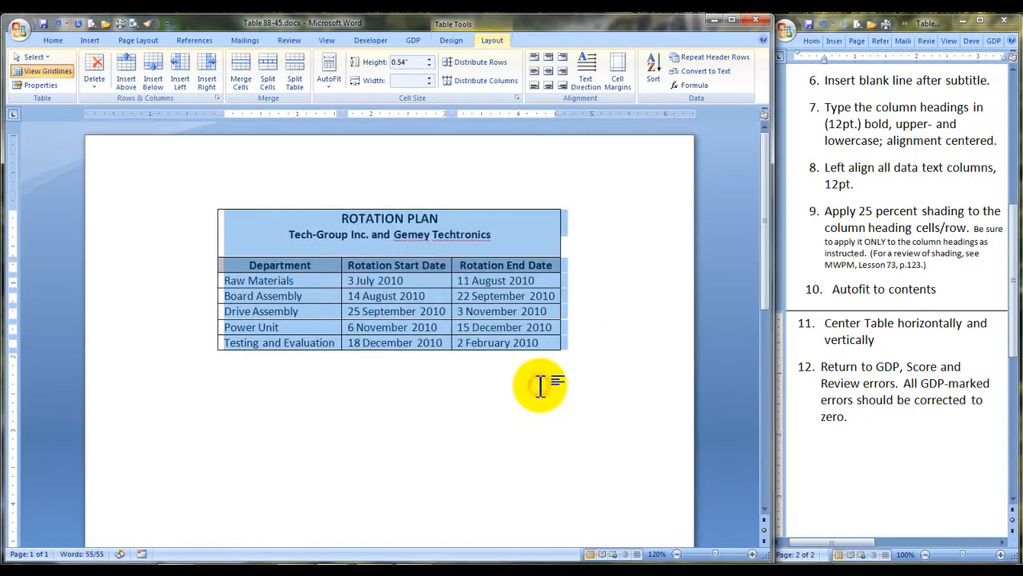
Set the page's vertical alignment to Center for the whole document and check the table's placement
left_click(134, 40)
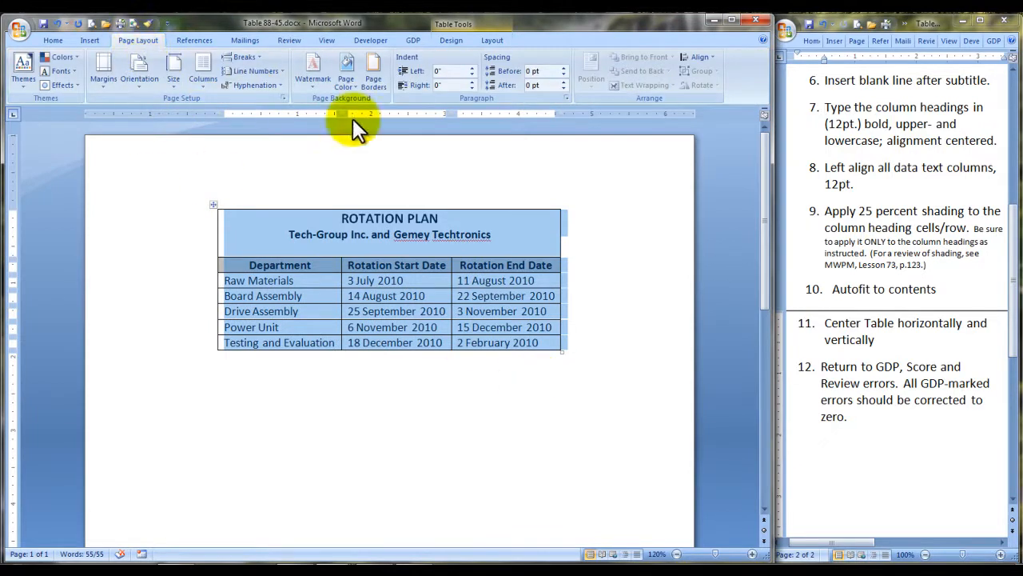
left_click(283, 97)
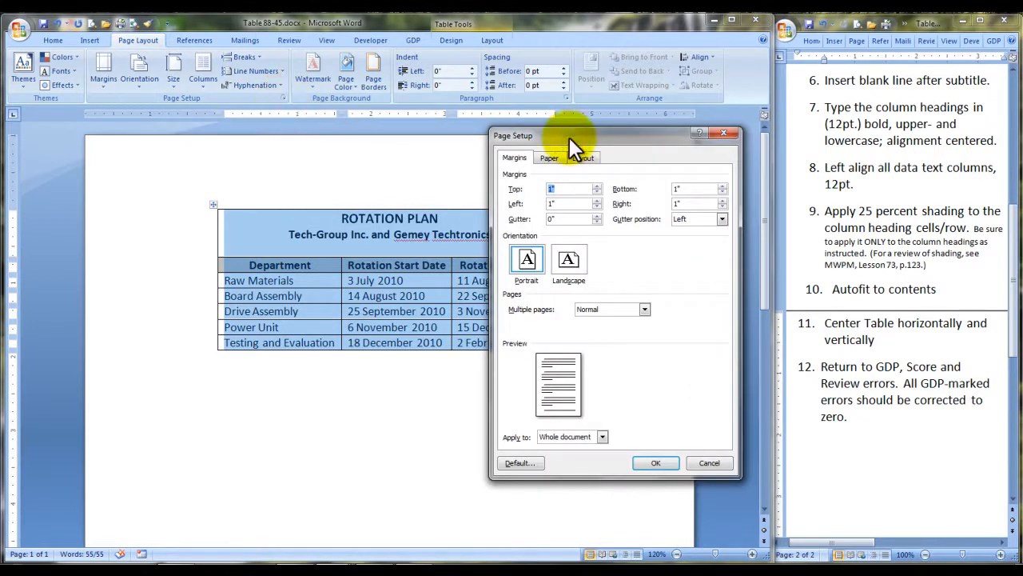
left_click(580, 158)
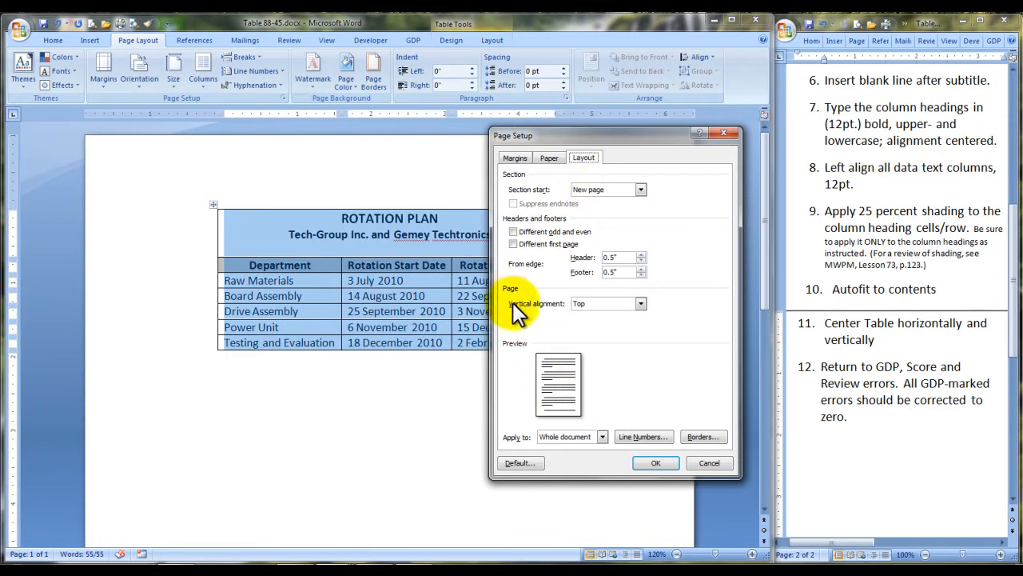
left_click(642, 304)
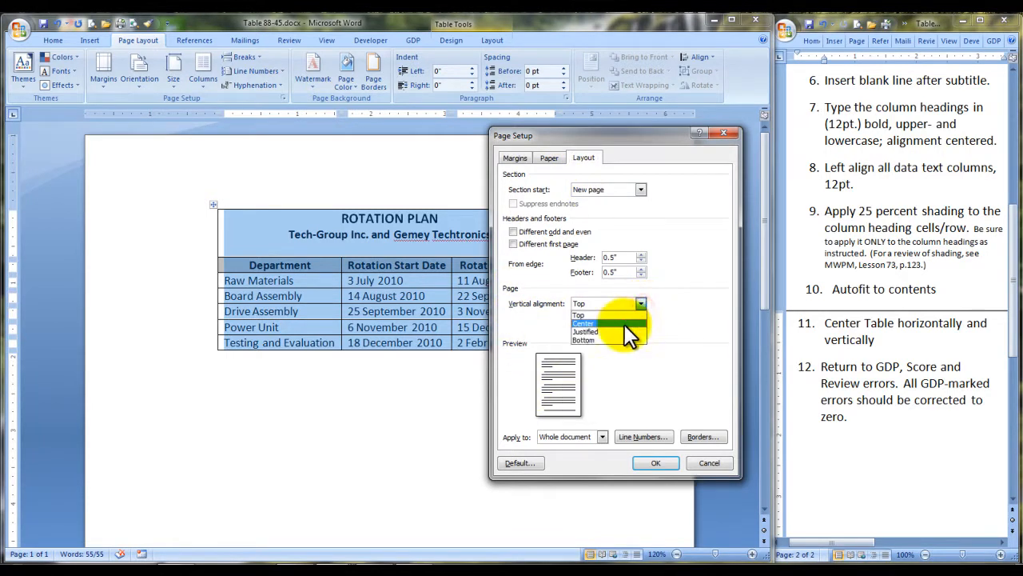
left_click(623, 321)
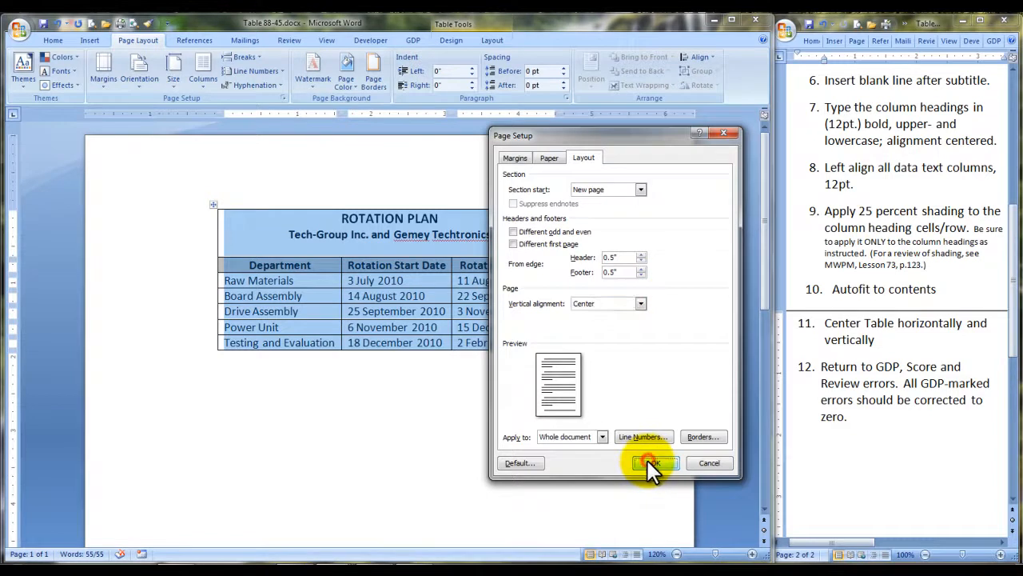
left_click(652, 463)
scroll(612, 376, "down", 6)
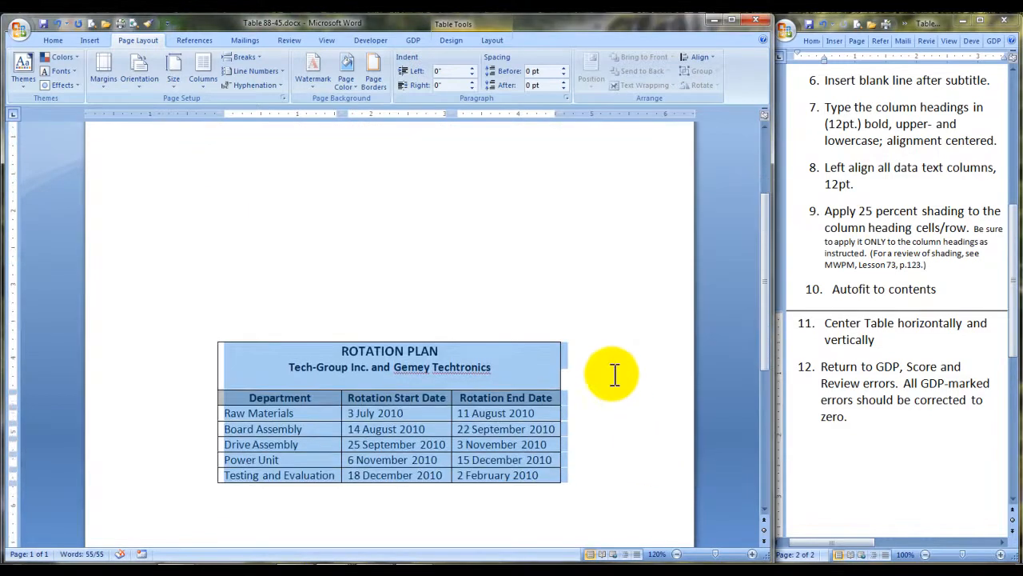
left_click(594, 395)
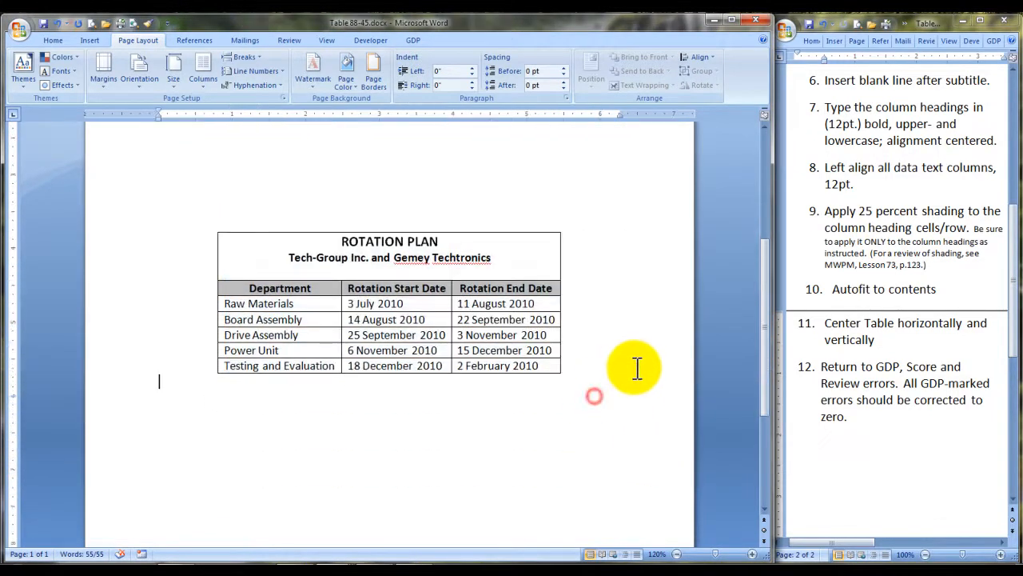
scroll(632, 372, "down", 2)
scroll(635, 365, "down", 4)
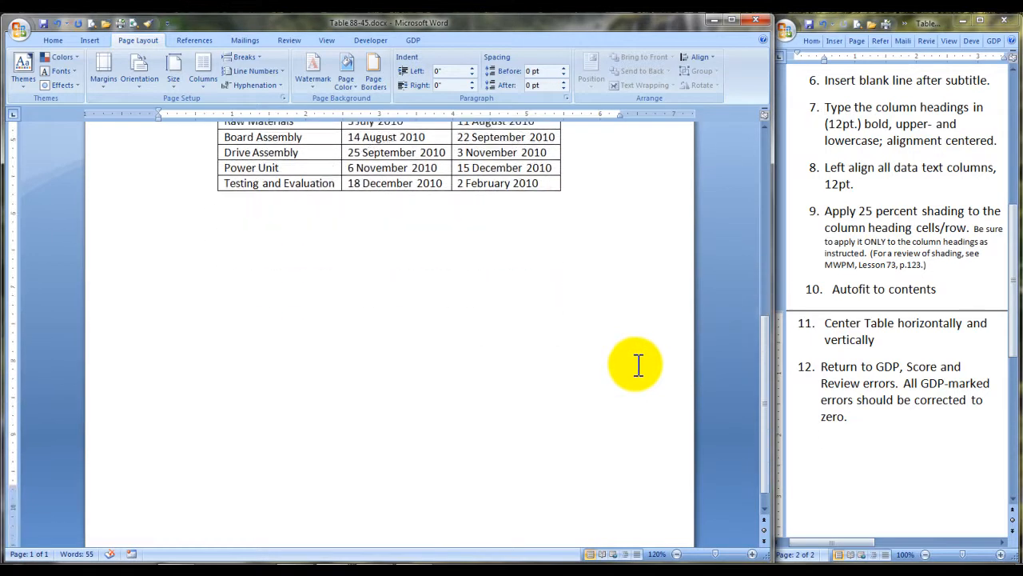
scroll(634, 320, "up", 7)
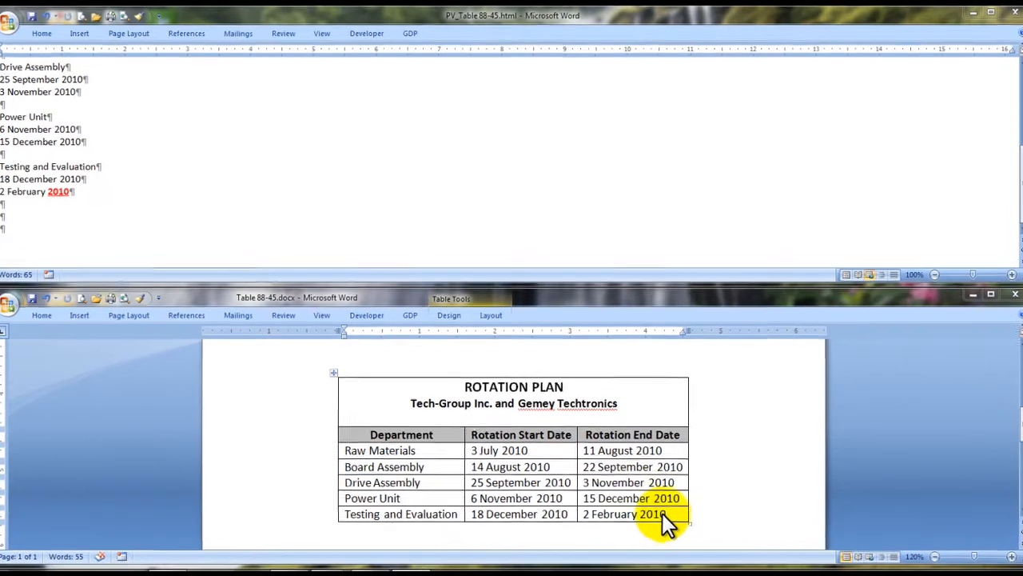
Correct the year of the Testing and Evaluation row's Rotation End Date to 2011 and close the PV_Table 88-45.html error review
double_click(665, 520)
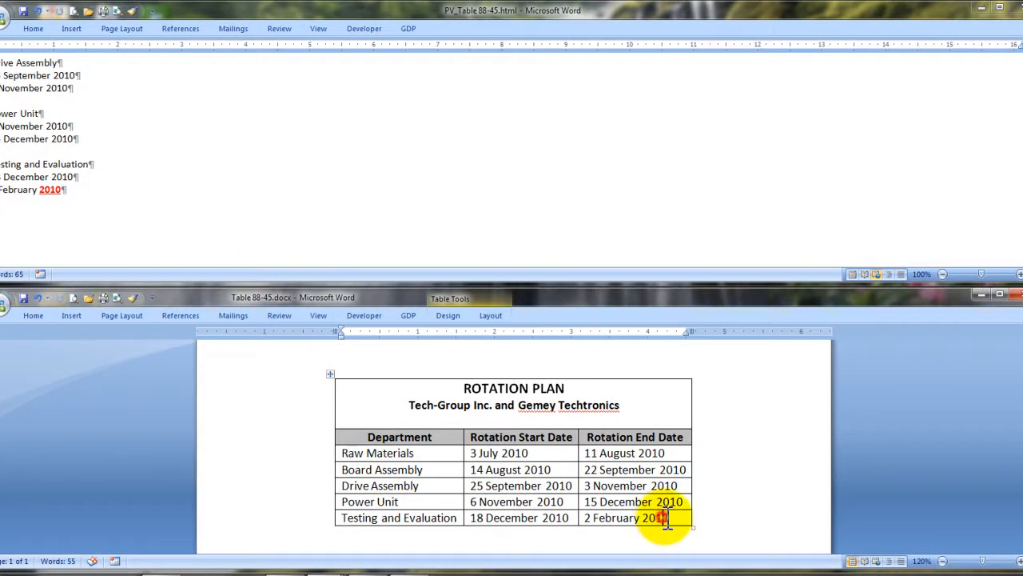
type("2011")
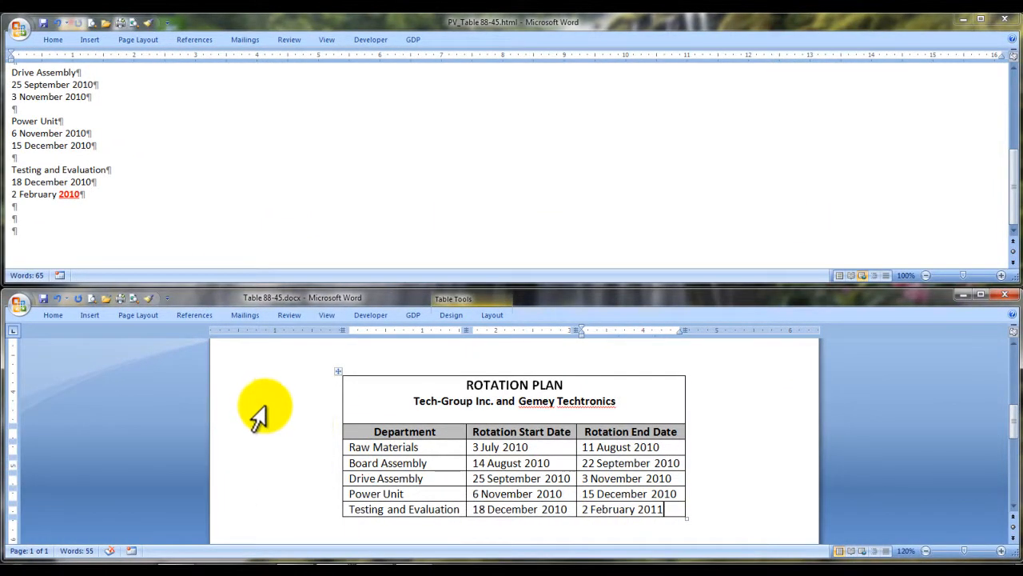
left_click(1005, 24)
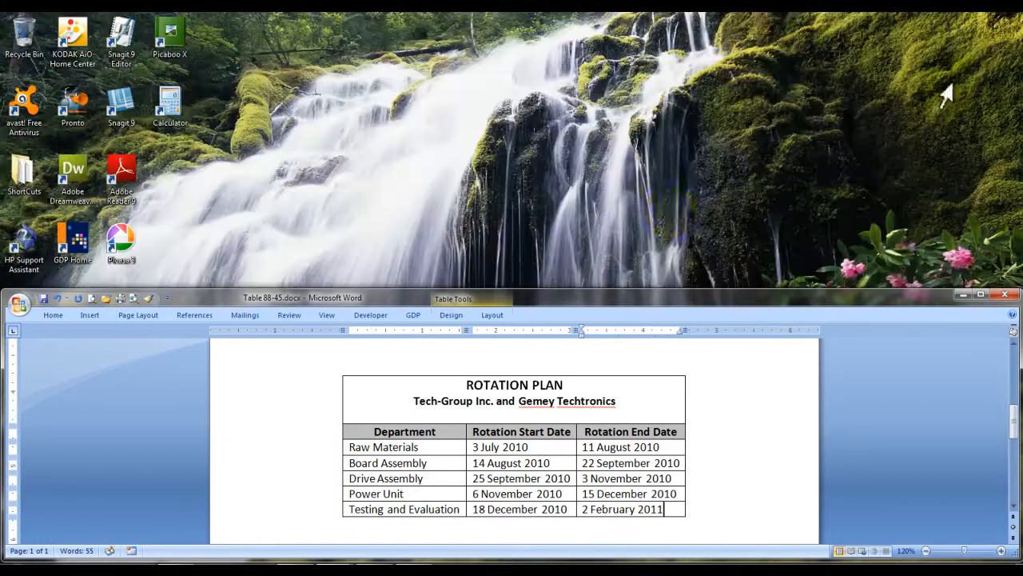
Return to GDP, saving the changes to Table 88-45.docx, and have the document scored with its scored text shown for review
left_click(413, 314)
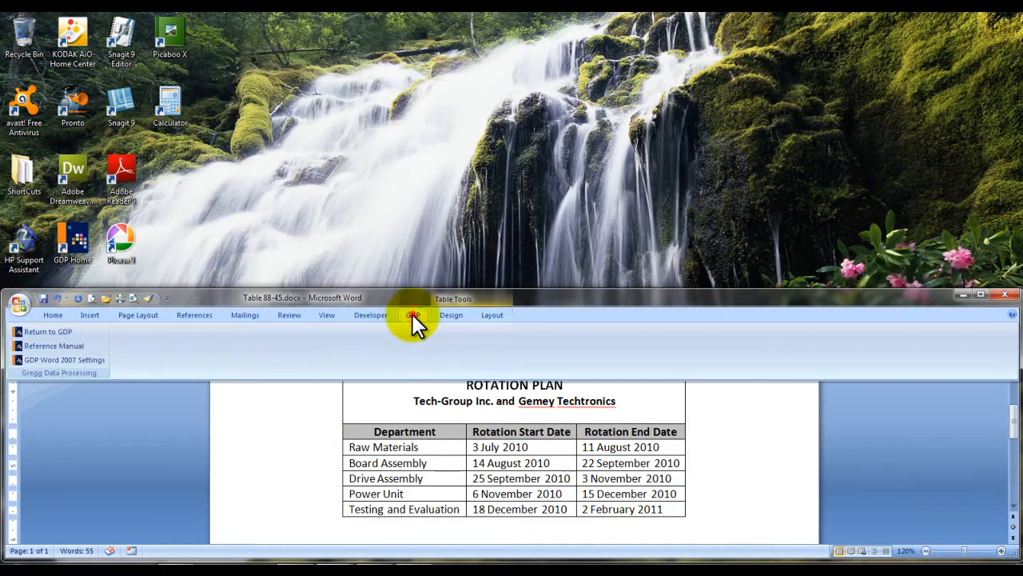
left_click(55, 331)
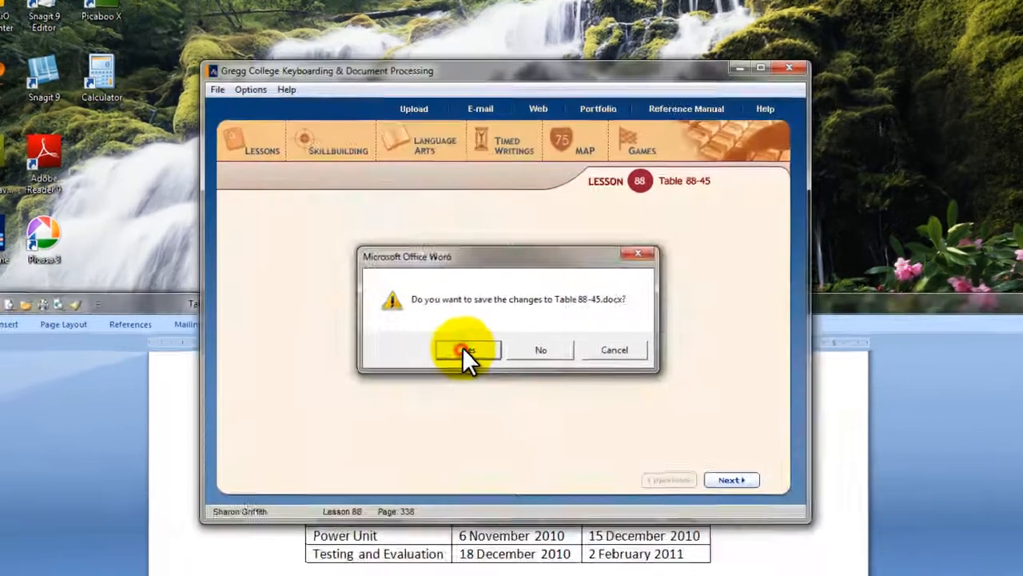
left_click(478, 337)
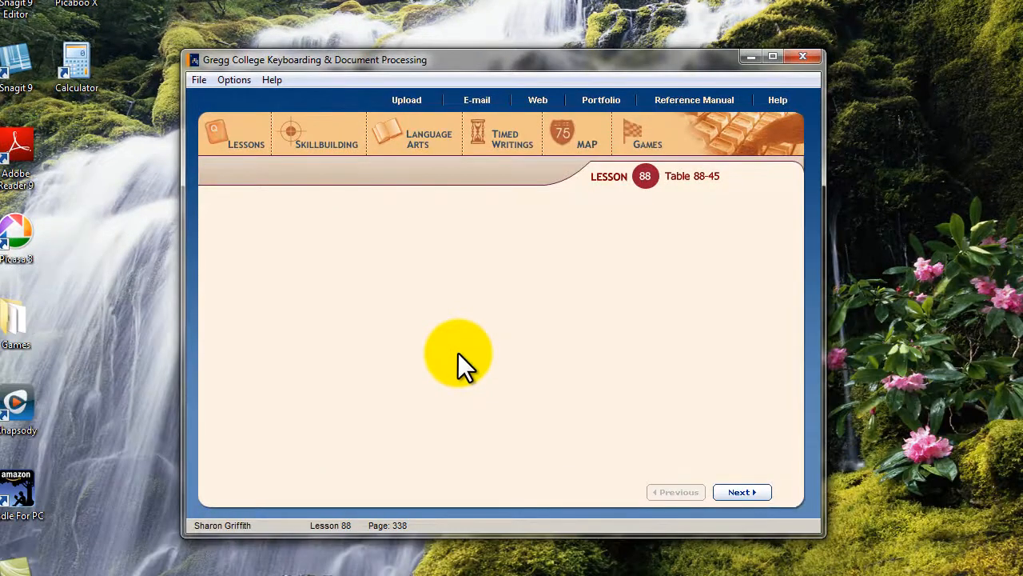
left_click(468, 384)
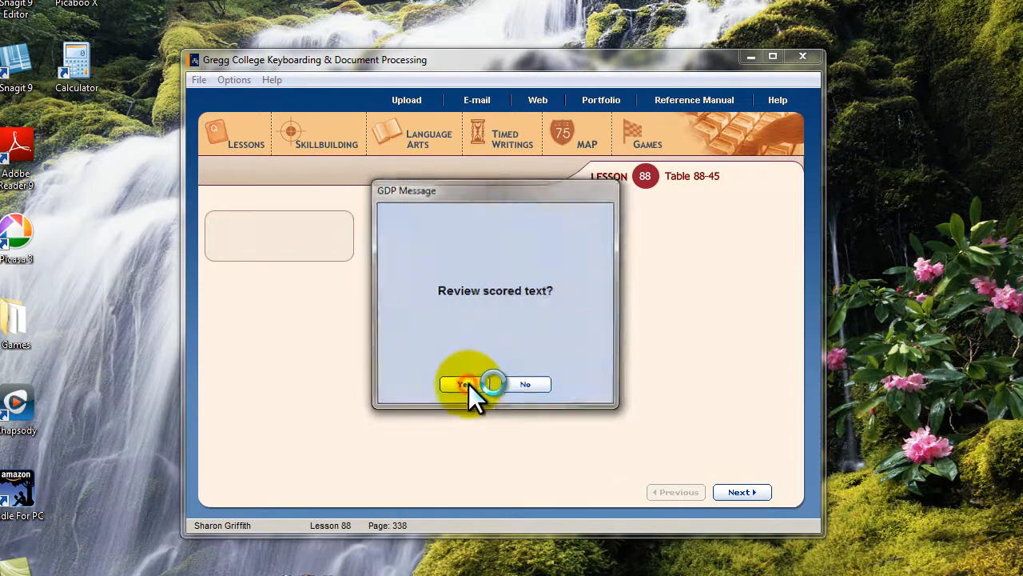
left_click(469, 386)
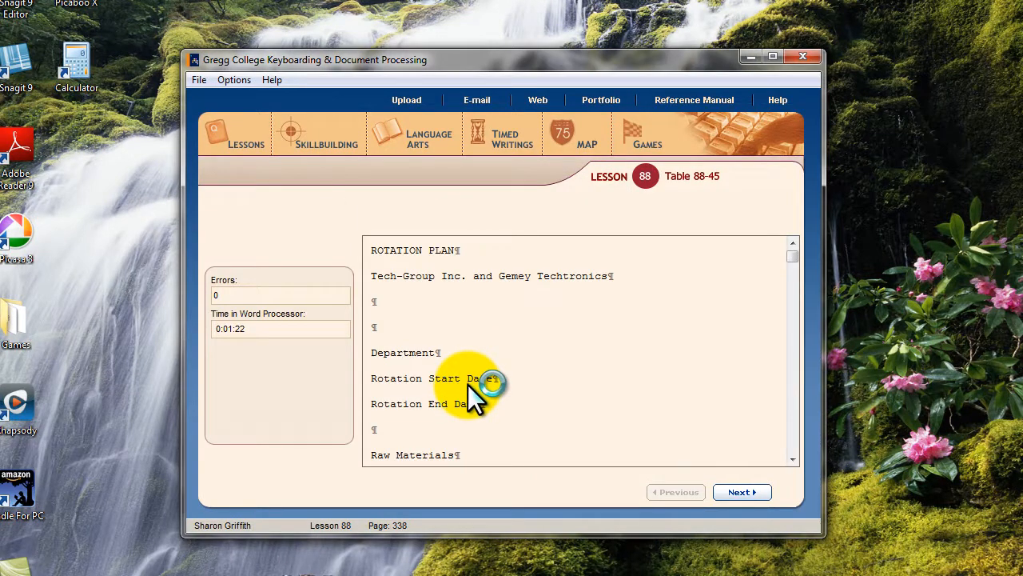